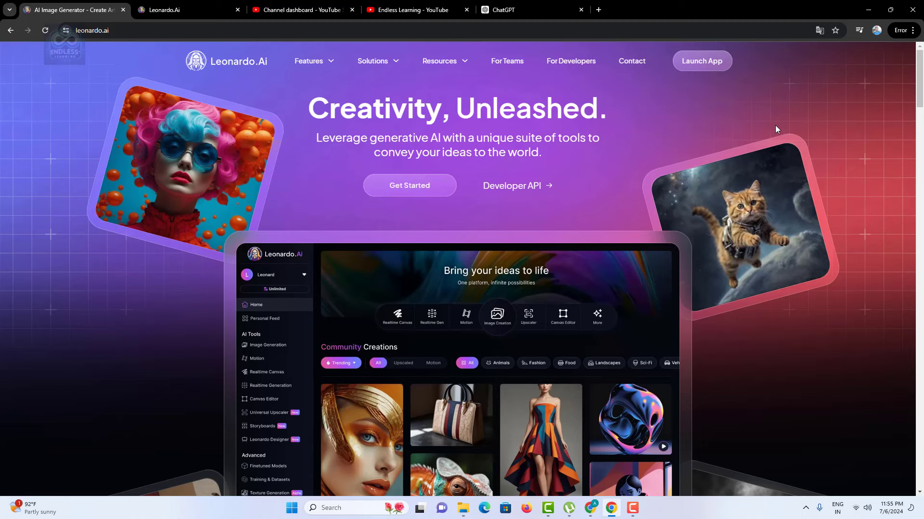
Step: Reload the Leonardo.Ai landing page and scroll down past the Toolkit section to the Platform Gallery
{"action": "left_click", "coordinate": [246, 67]}
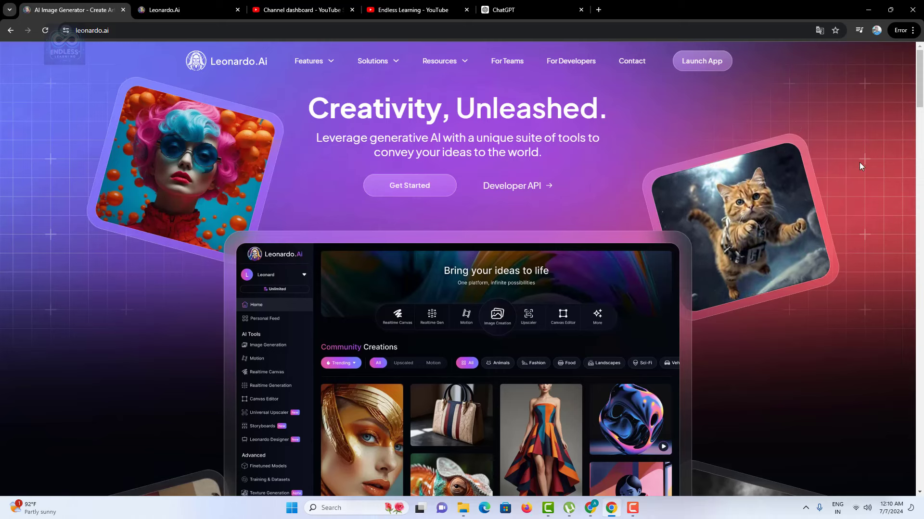
{"action": "middle_click", "coordinate": [861, 177]}
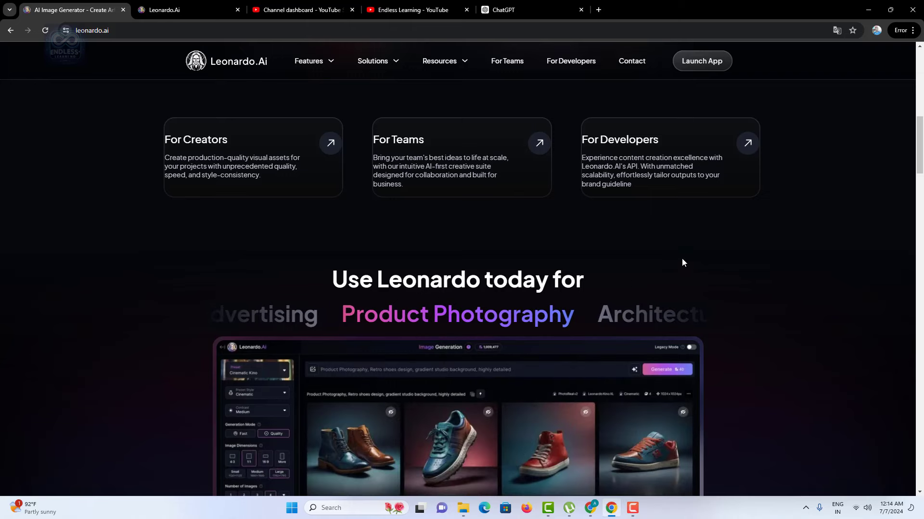
{"action": "scroll", "coordinate": [682, 258], "scroll_direction": "down", "scroll_amount": 2}
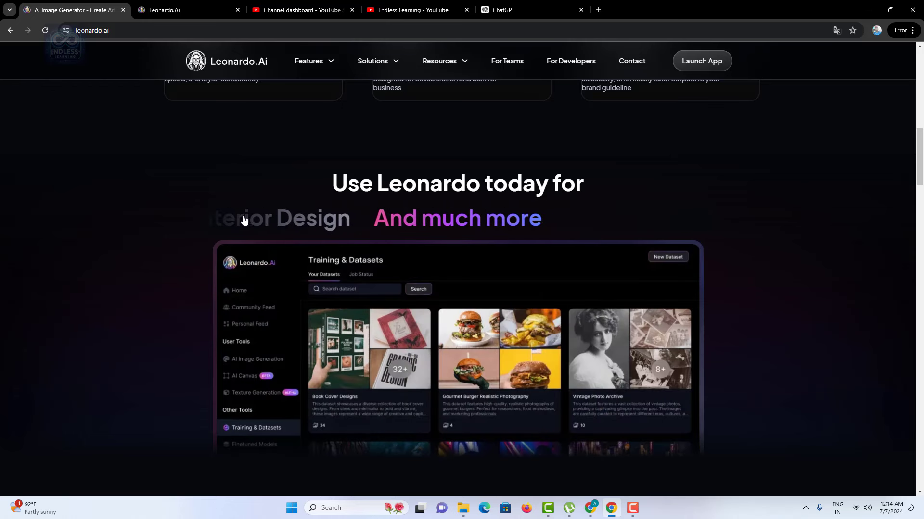
{"action": "scroll", "coordinate": [451, 193], "scroll_direction": "down", "scroll_amount": 5}
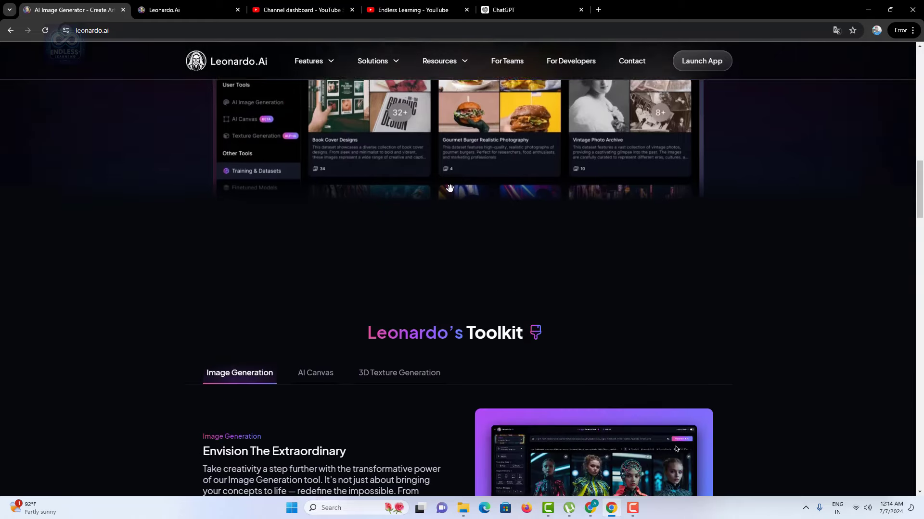
{"action": "scroll", "coordinate": [451, 194], "scroll_direction": "down", "scroll_amount": 2}
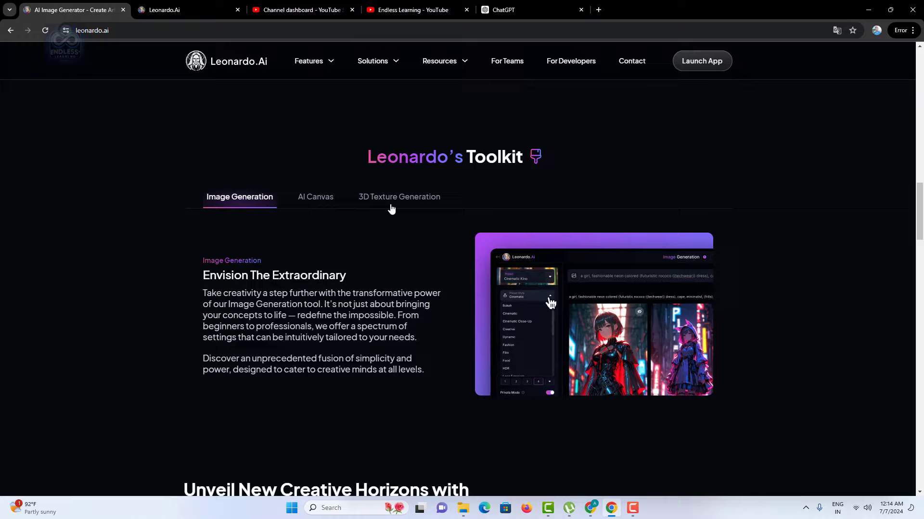
{"action": "scroll", "coordinate": [244, 307], "scroll_direction": "down", "scroll_amount": 10}
Step: Browse the Platform Gallery images enlarged, starting from the anime image, then launch the Leonardo app
{"action": "left_click", "coordinate": [276, 290]}
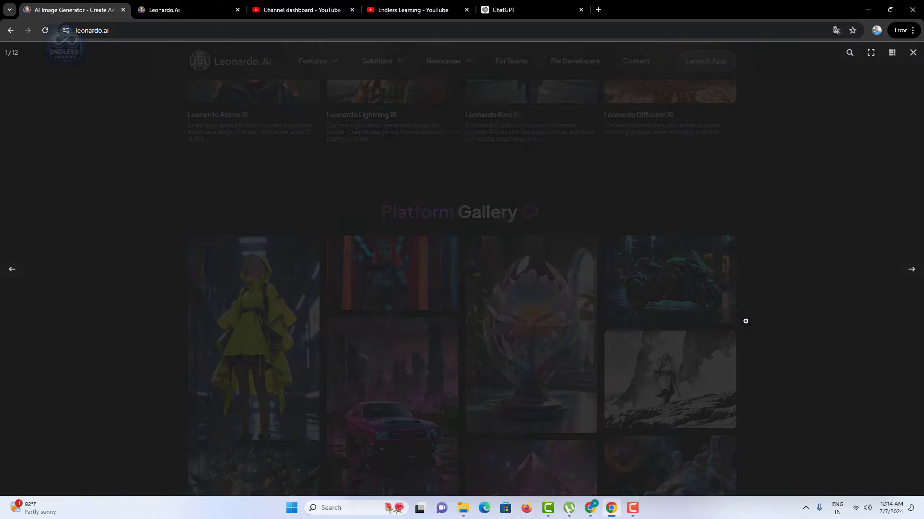
{"action": "left_click", "coordinate": [911, 270]}
{"action": "left_click", "coordinate": [911, 270]}
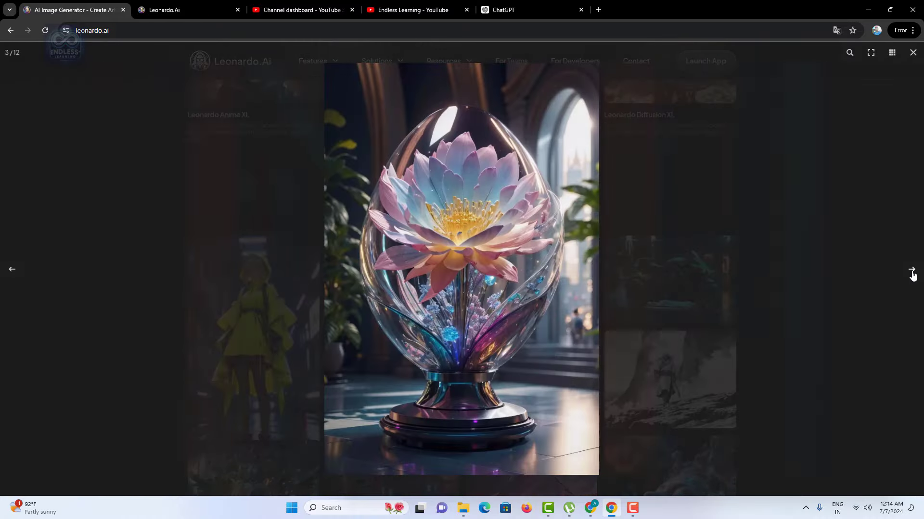
{"action": "left_click", "coordinate": [912, 272]}
{"action": "left_click", "coordinate": [911, 271]}
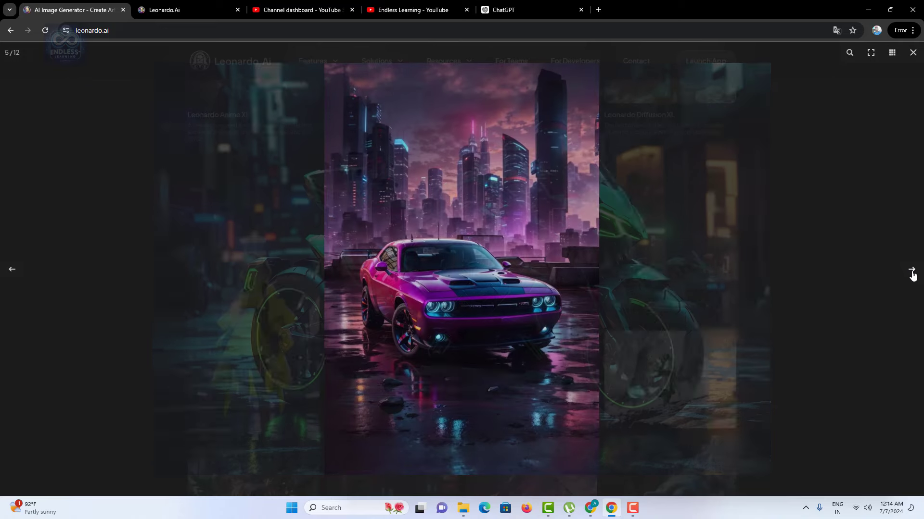
{"action": "left_click", "coordinate": [912, 272]}
{"action": "left_click", "coordinate": [911, 272]}
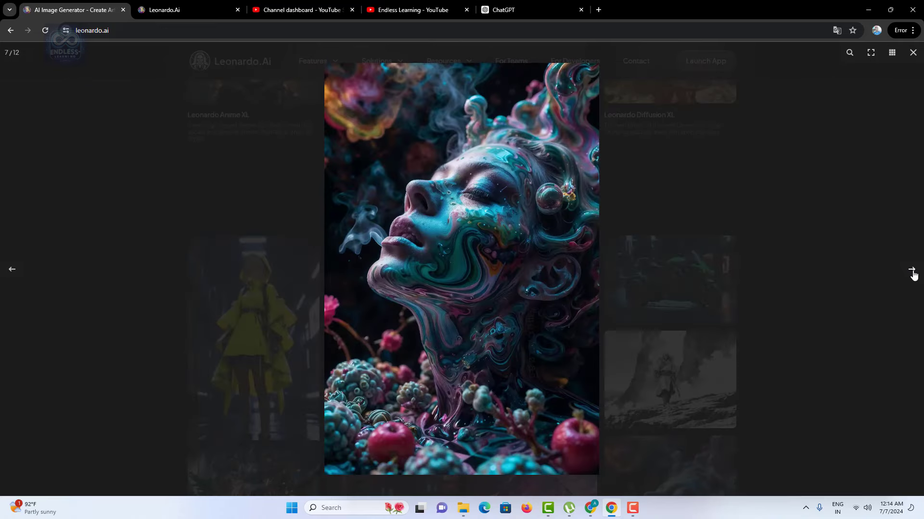
{"action": "left_click", "coordinate": [911, 272]}
{"action": "left_click", "coordinate": [911, 271]}
{"action": "left_click", "coordinate": [912, 268]}
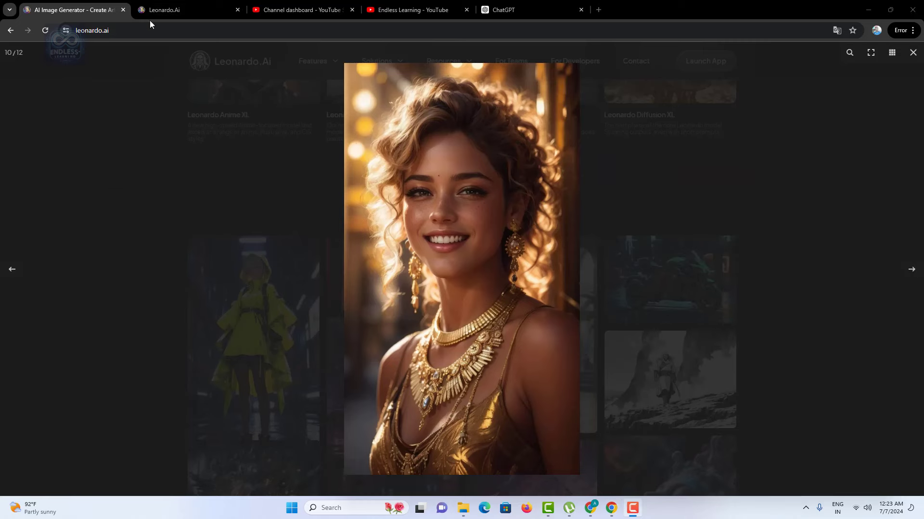
{"action": "left_click", "coordinate": [181, 15]}
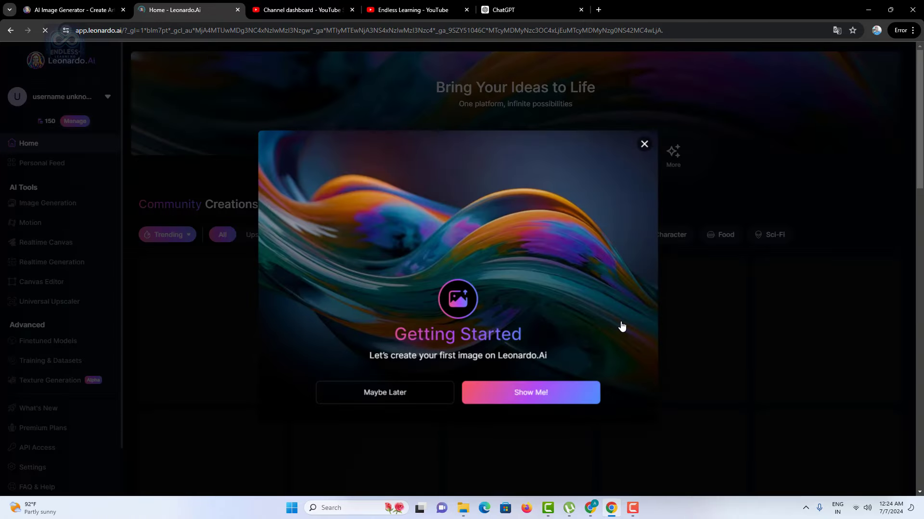
Step: Dismiss the welcome prompt, enter a username, and pick Board Games, Advertising and Film Tv interests
{"action": "left_click", "coordinate": [388, 399]}
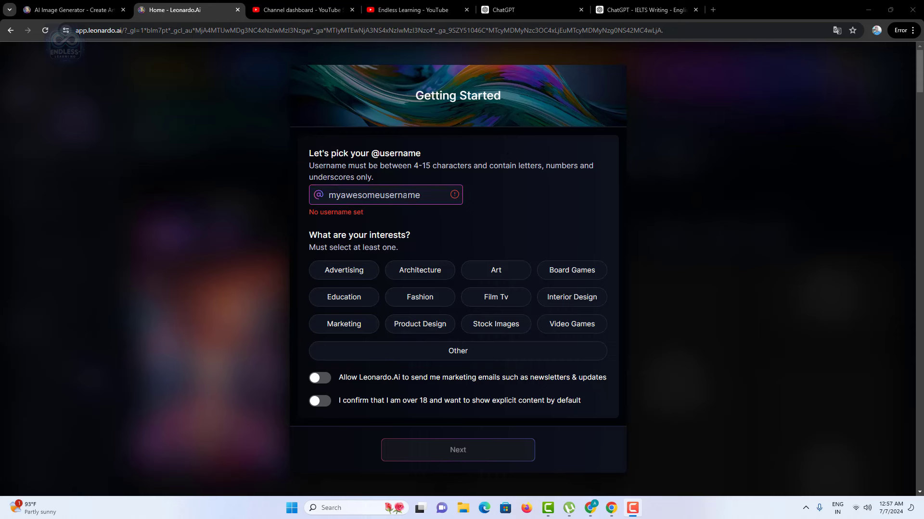
{"action": "left_click", "coordinate": [329, 194]}
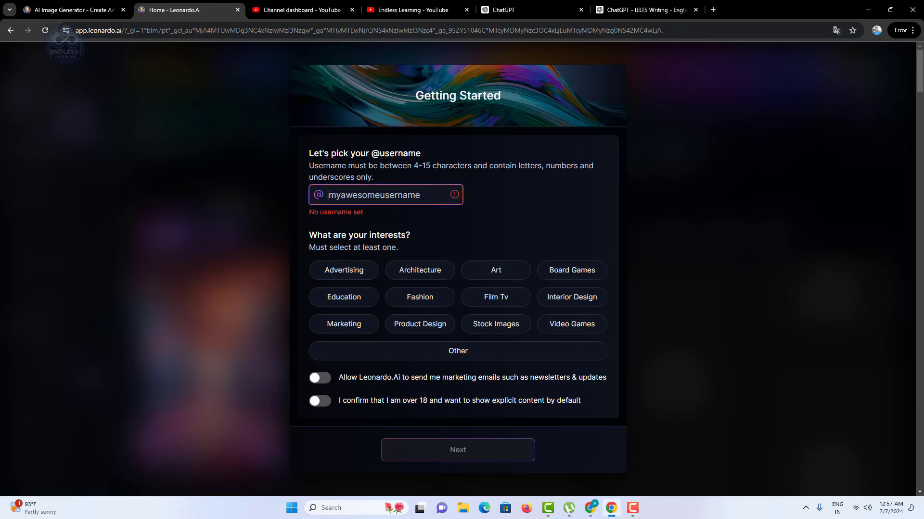
{"action": "type", "text": "E"}
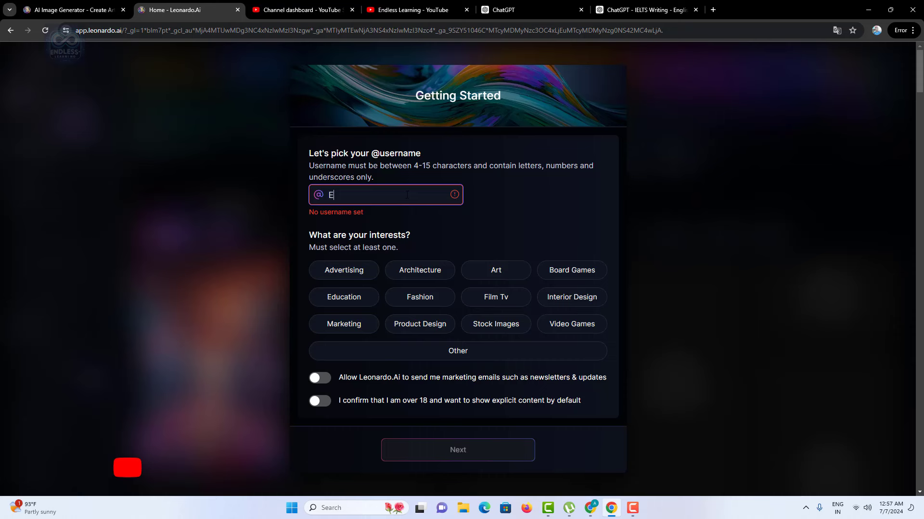
{"action": "type", "text": "ndless_123"}
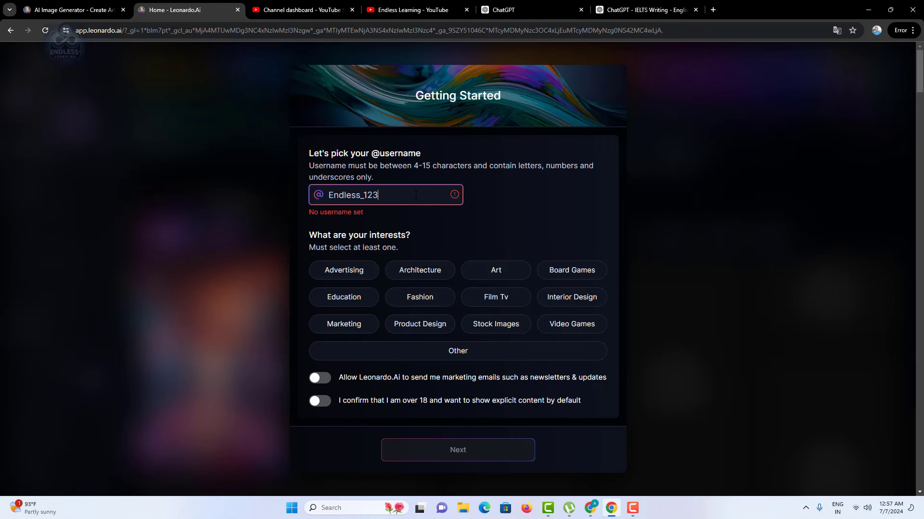
{"action": "left_click", "coordinate": [568, 275]}
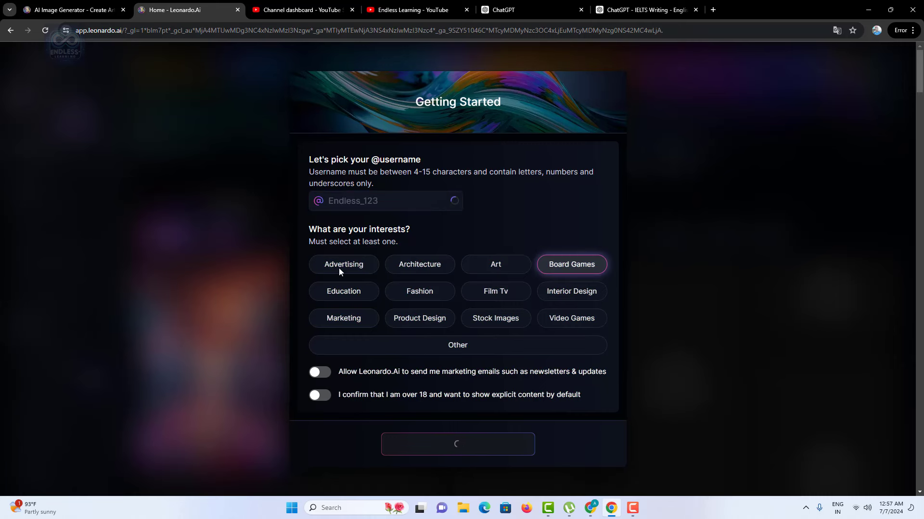
{"action": "left_click", "coordinate": [339, 268]}
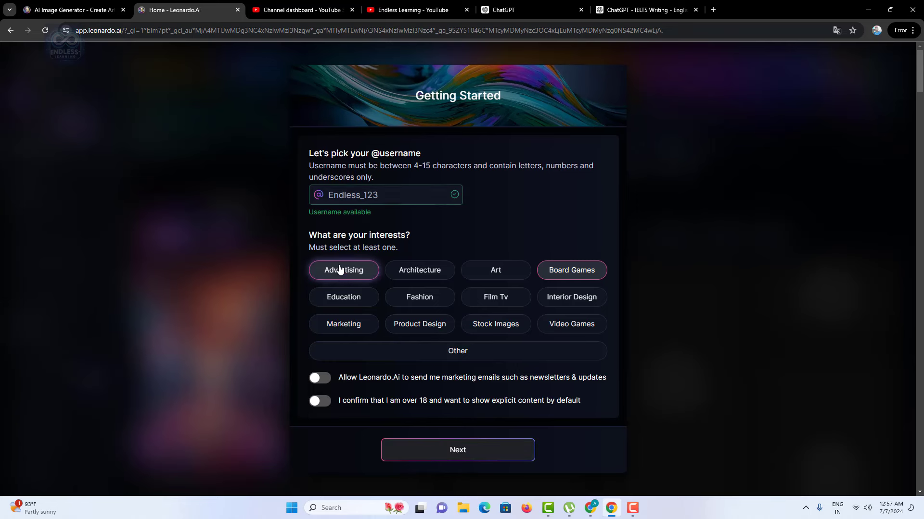
{"action": "left_click", "coordinate": [499, 299]}
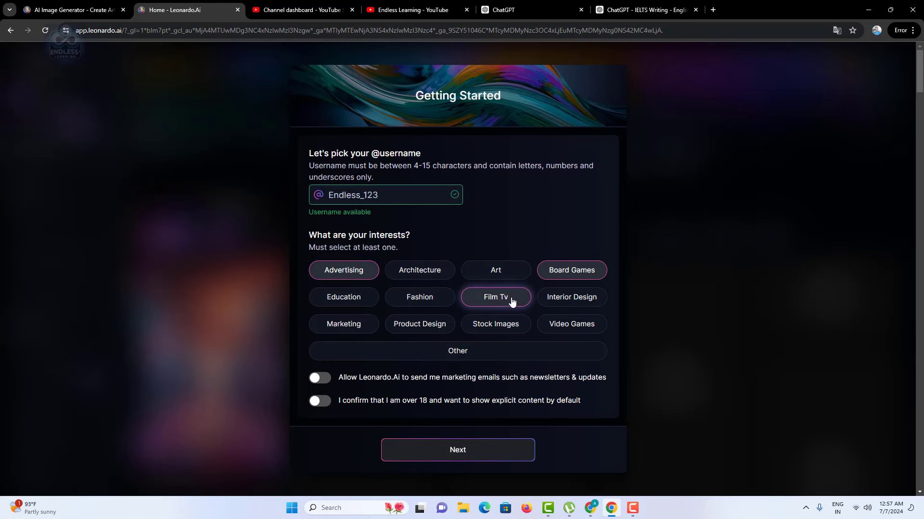
Step: Opt in to marketing emails, confirm being over 18, choose the Professional role and accept the terms
{"action": "left_click", "coordinate": [326, 382]}
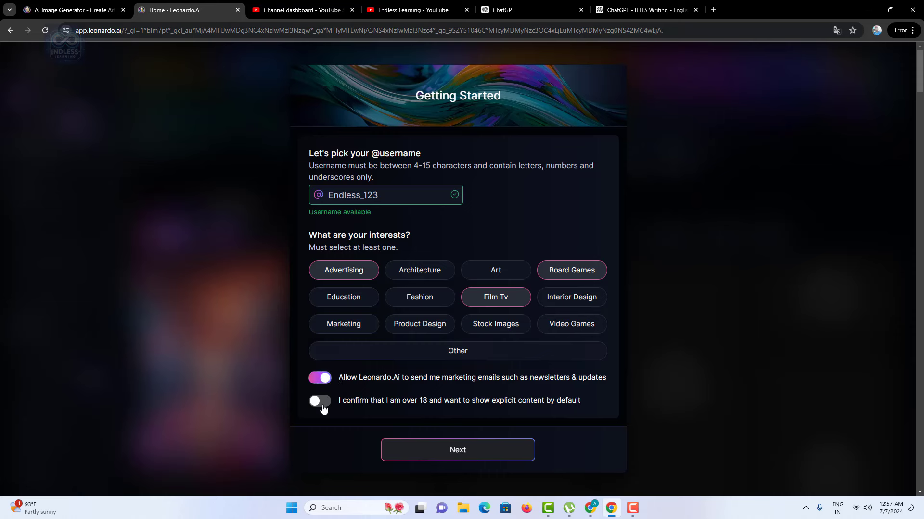
{"action": "left_click", "coordinate": [324, 408]}
{"action": "left_click", "coordinate": [481, 453]}
{"action": "left_click", "coordinate": [542, 254]}
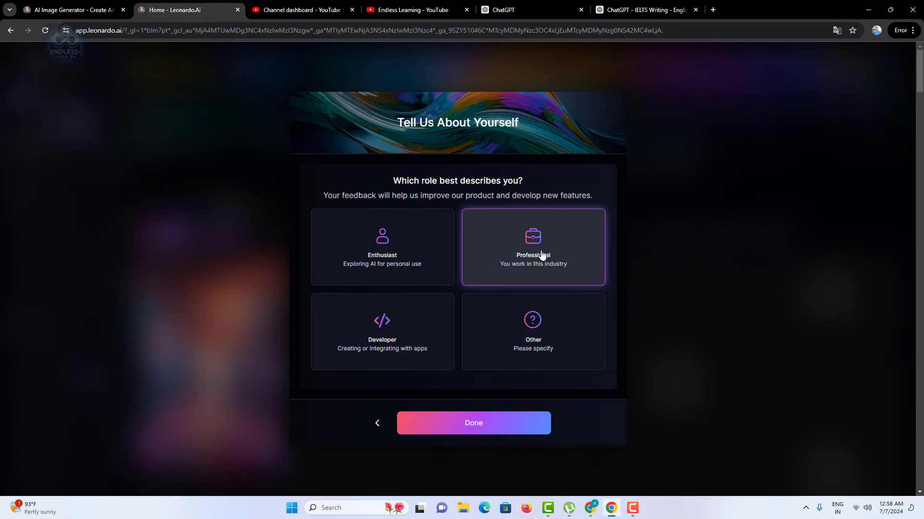
{"action": "left_click", "coordinate": [485, 426]}
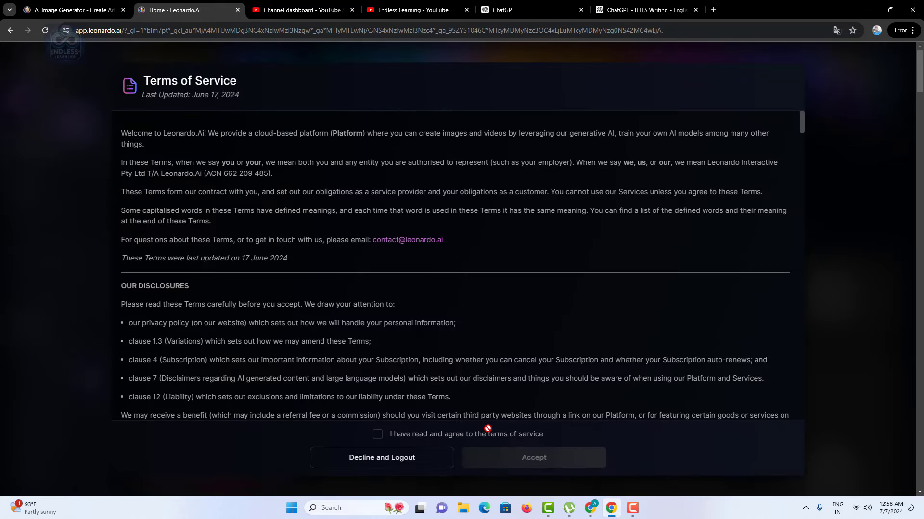
{"action": "left_click", "coordinate": [380, 435]}
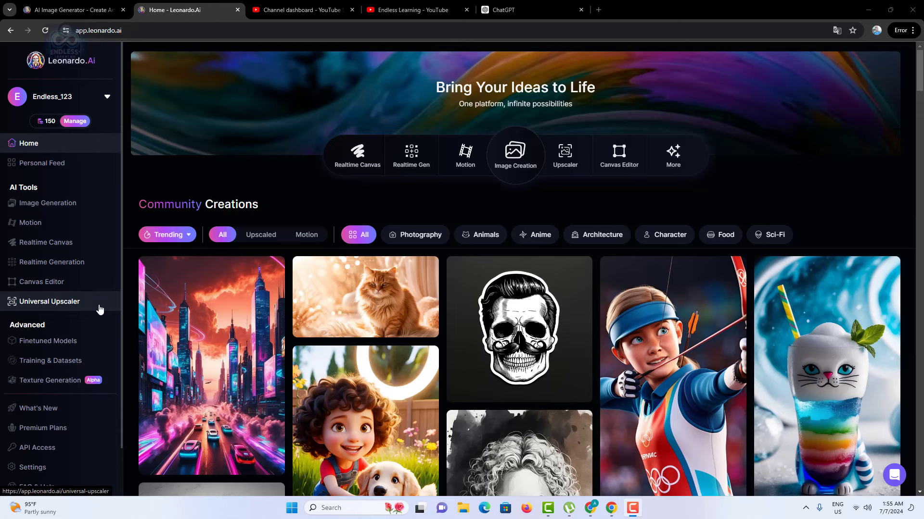
Step: Go to Image Generation and place the cursor in the empty 'Type a prompt' box
{"action": "left_click", "coordinate": [80, 208]}
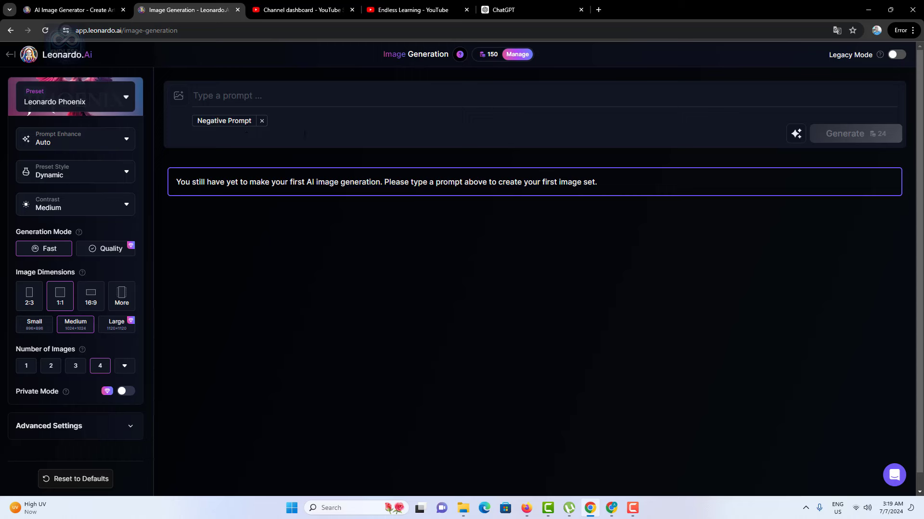
{"action": "left_click", "coordinate": [296, 95]}
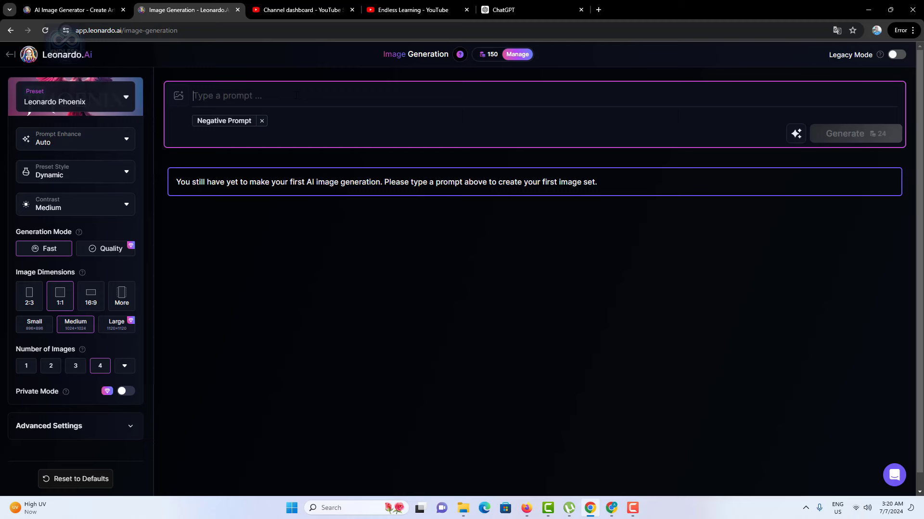
Step: Paste the sunlit Scandinavian living-room prompt and add negative prompt 'avoid dark and cluttered spaces'
{"action": "type", "text": "a sunlit living room in a modern Scandinavian-style apartment"}
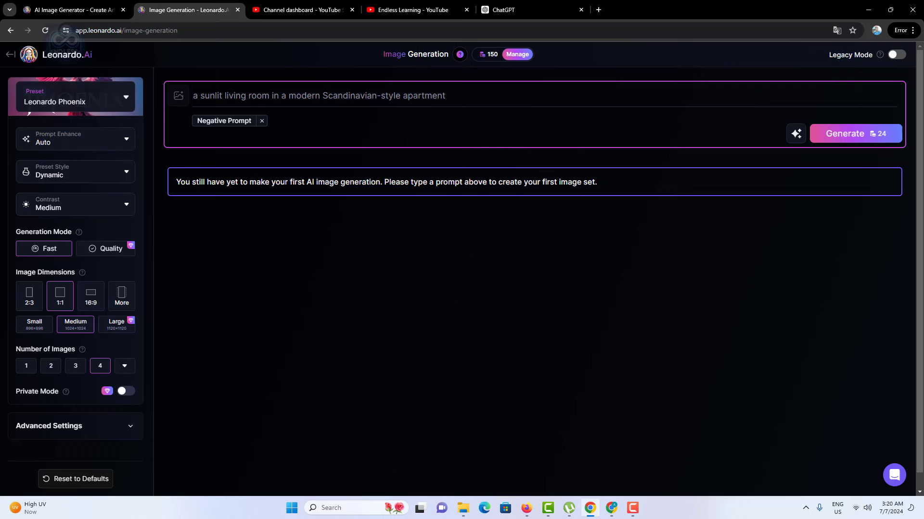
{"action": "left_click", "coordinate": [403, 140]}
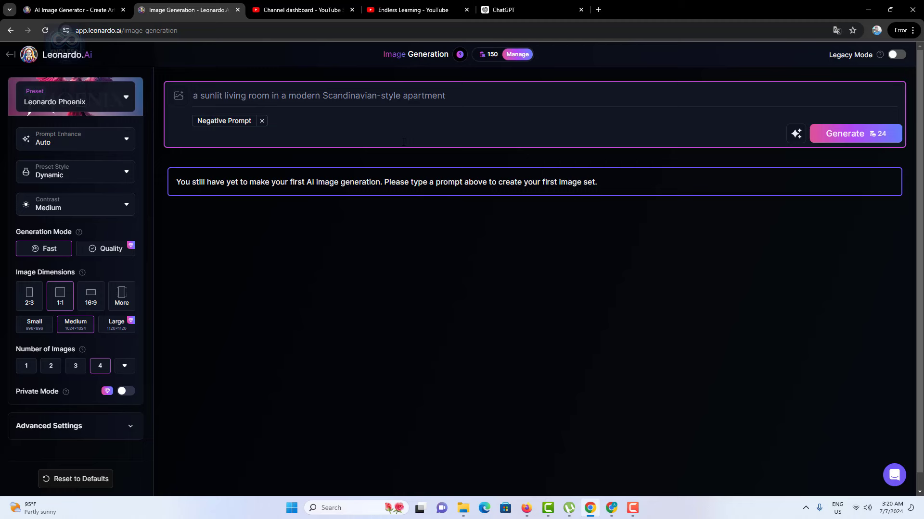
{"action": "type", "text": "avoid dark and cluttered spaces"}
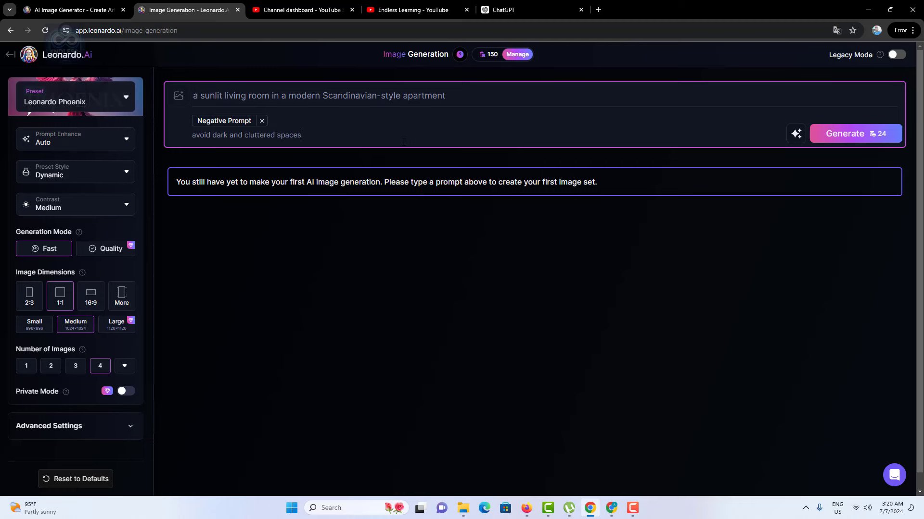
Step: Generate four 1120×1120 Leonardo Phoenix images of the sunlit Scandinavian living room
{"action": "left_click", "coordinate": [828, 134]}
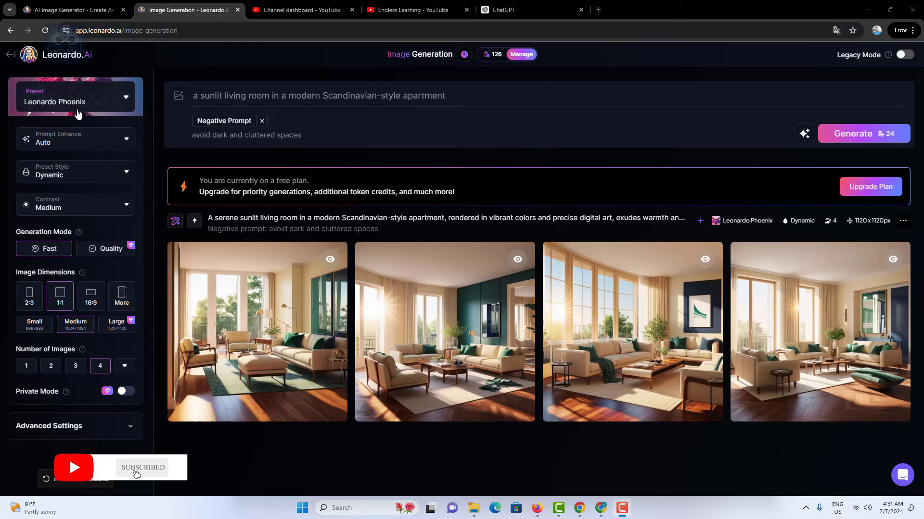
Step: Switch the preset to Anime, generate four Anime living rooms, compare them, and reopen presets
{"action": "left_click", "coordinate": [118, 102]}
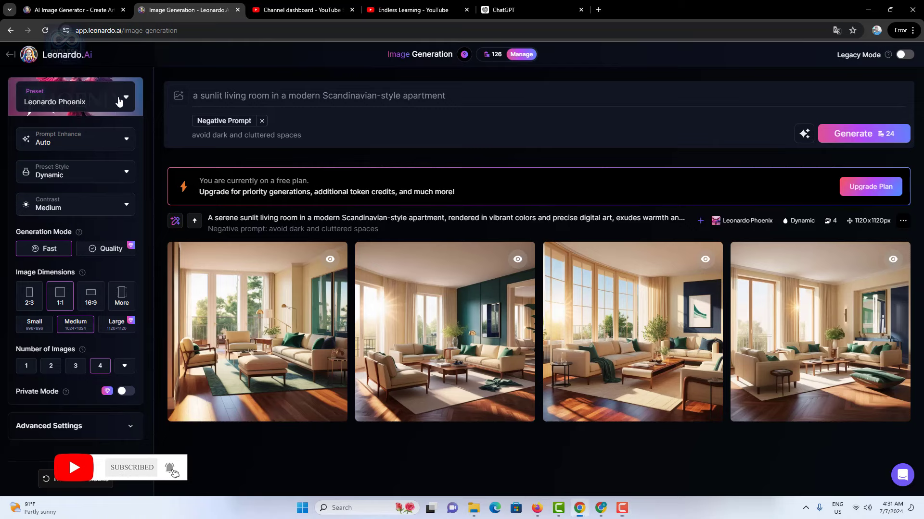
{"action": "left_click", "coordinate": [119, 101]}
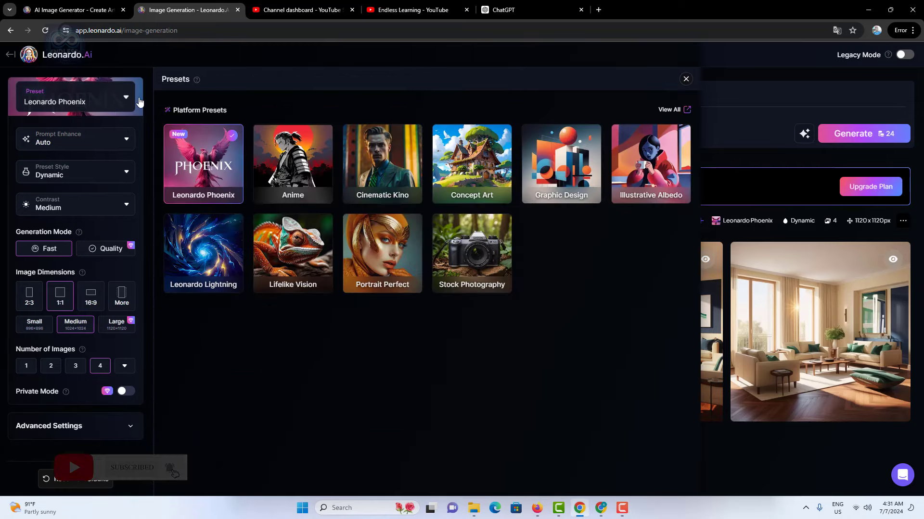
{"action": "left_click", "coordinate": [298, 168]}
{"action": "left_click", "coordinate": [717, 118]}
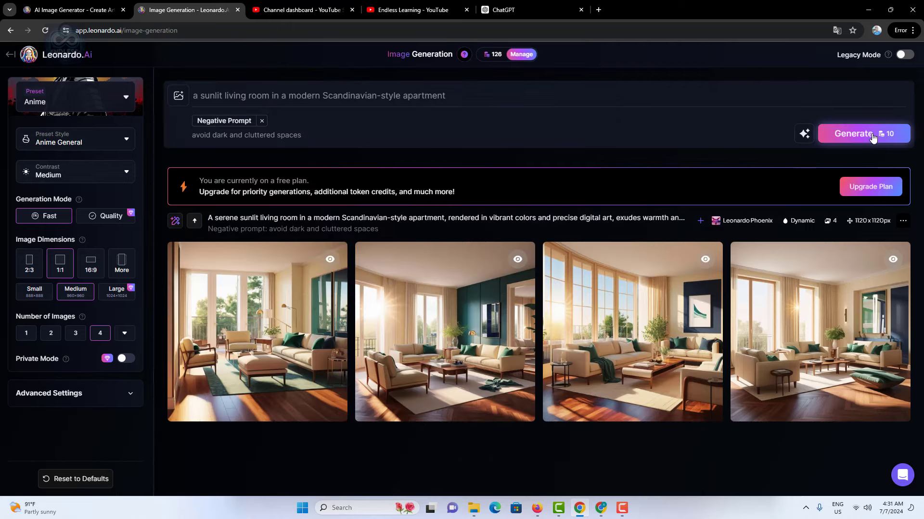
{"action": "left_click", "coordinate": [872, 136]}
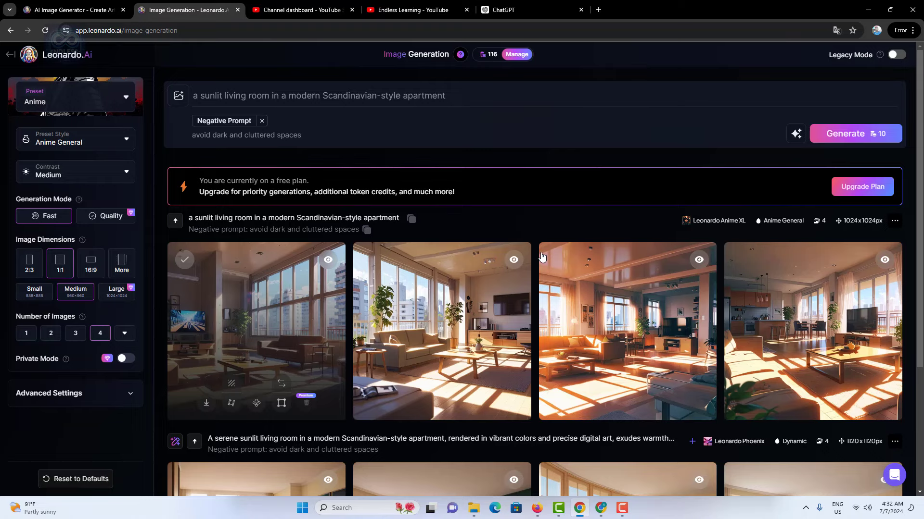
{"action": "scroll", "coordinate": [569, 223], "scroll_direction": "down", "scroll_amount": 3}
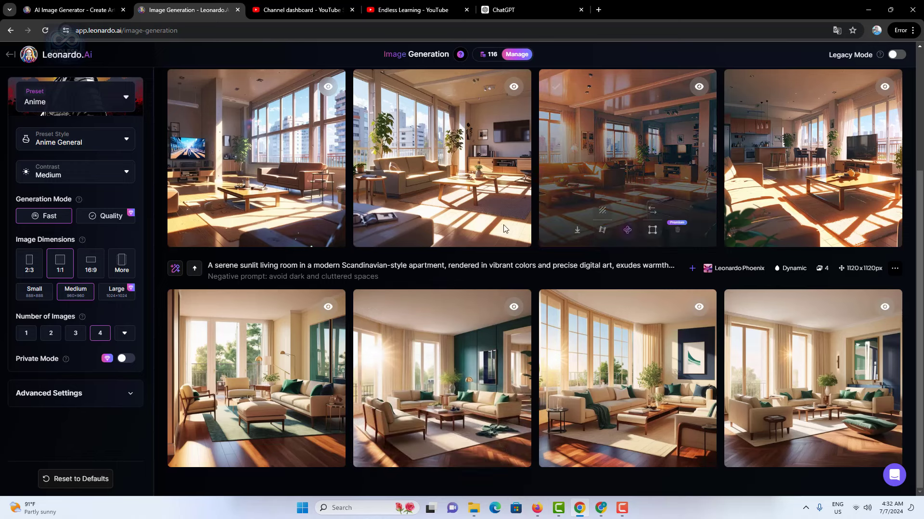
{"action": "scroll", "coordinate": [503, 229], "scroll_direction": "up", "scroll_amount": 3}
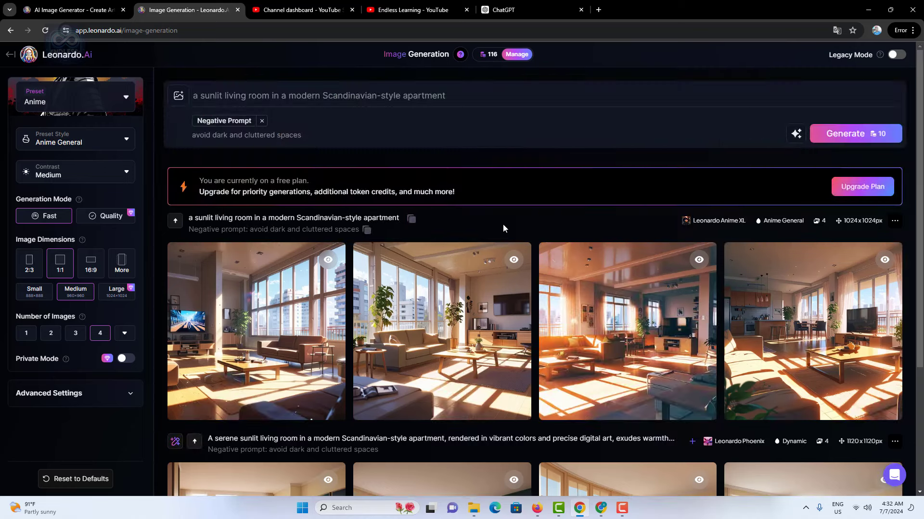
{"action": "left_click", "coordinate": [108, 109]}
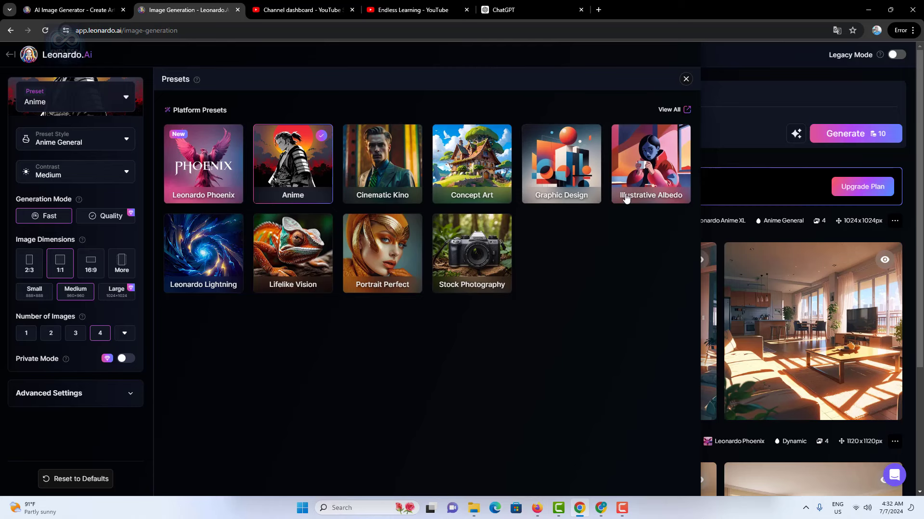
Step: Choose the Leonardo Phoenix preset and confirm Prompt Enhance is set to Automatic
{"action": "left_click", "coordinate": [703, 100]}
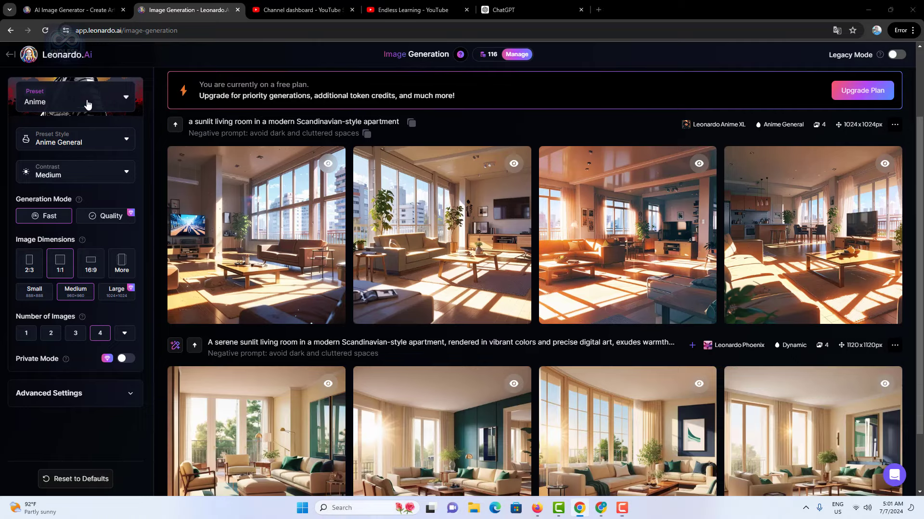
{"action": "left_click", "coordinate": [124, 100]}
{"action": "left_click", "coordinate": [188, 154]}
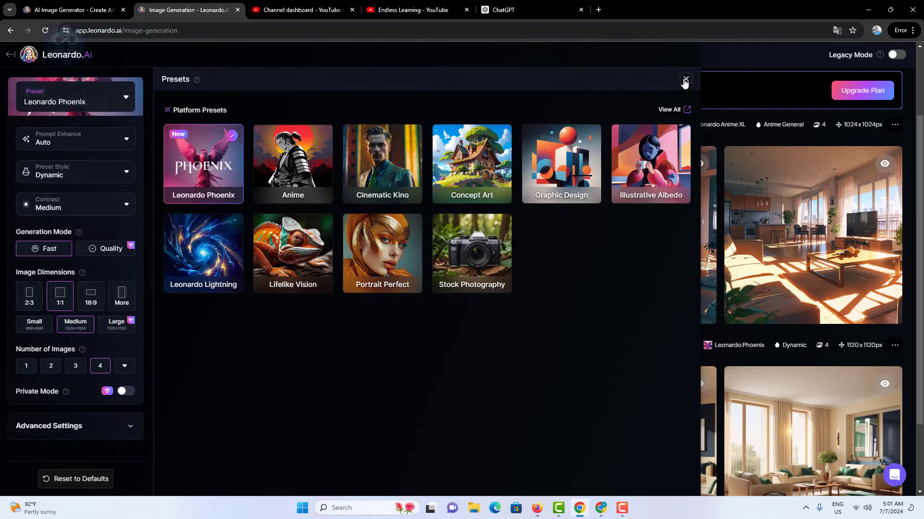
{"action": "left_click", "coordinate": [80, 141]}
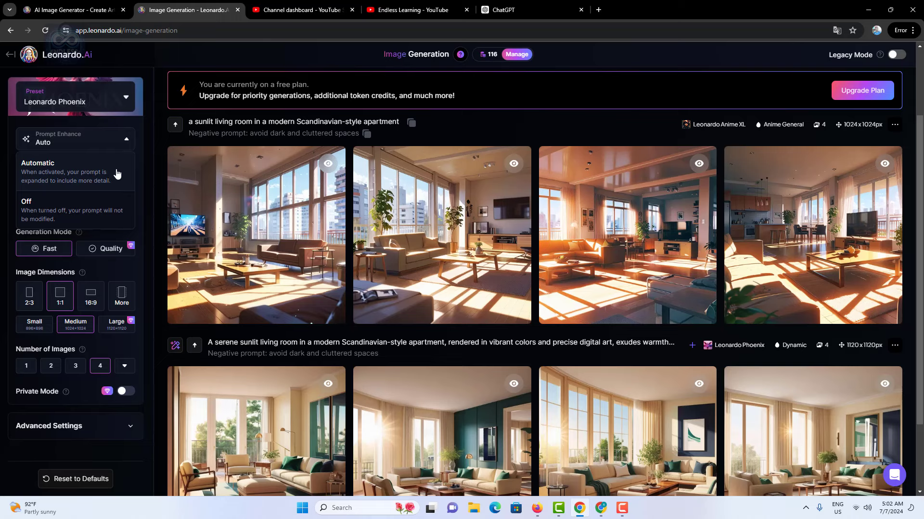
{"action": "left_click", "coordinate": [148, 143]}
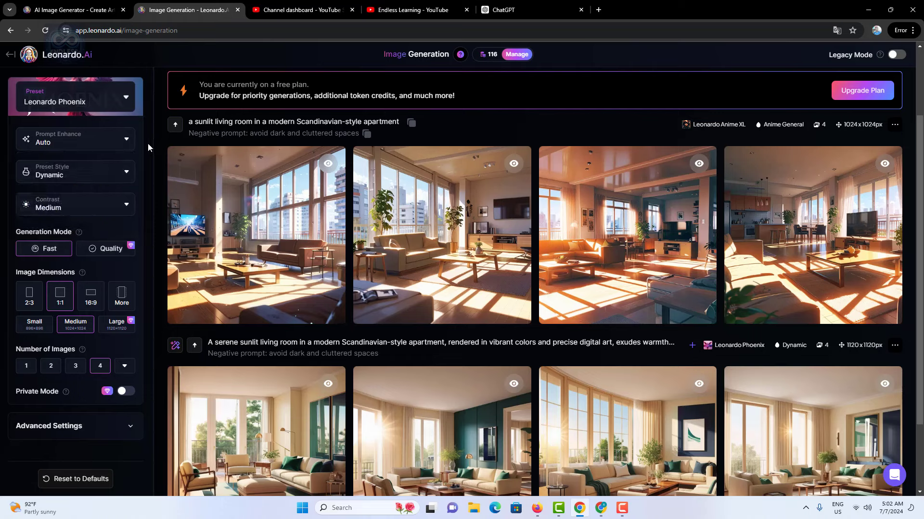
{"action": "left_click", "coordinate": [127, 174]}
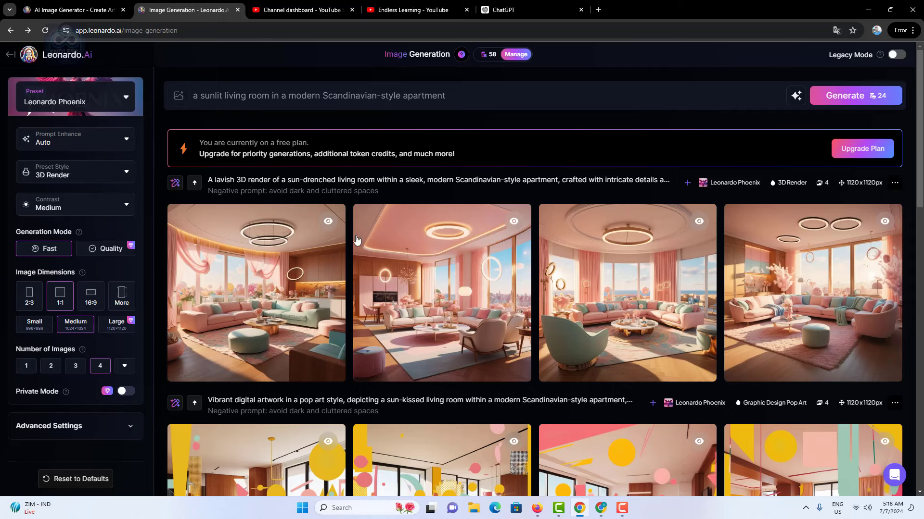
Step: View the first 3D Render living room enlarged and step through the next two images
{"action": "mouse_move", "coordinate": [298, 296]}
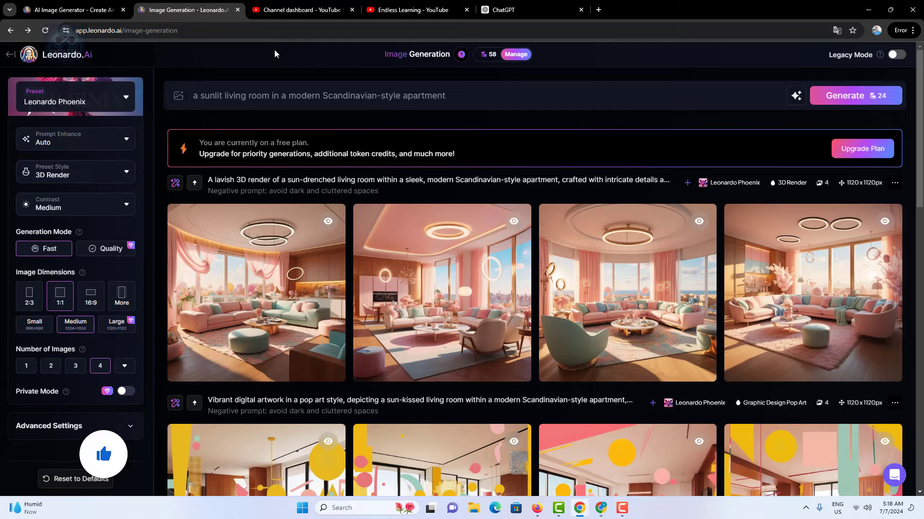
{"action": "left_click", "coordinate": [297, 298]}
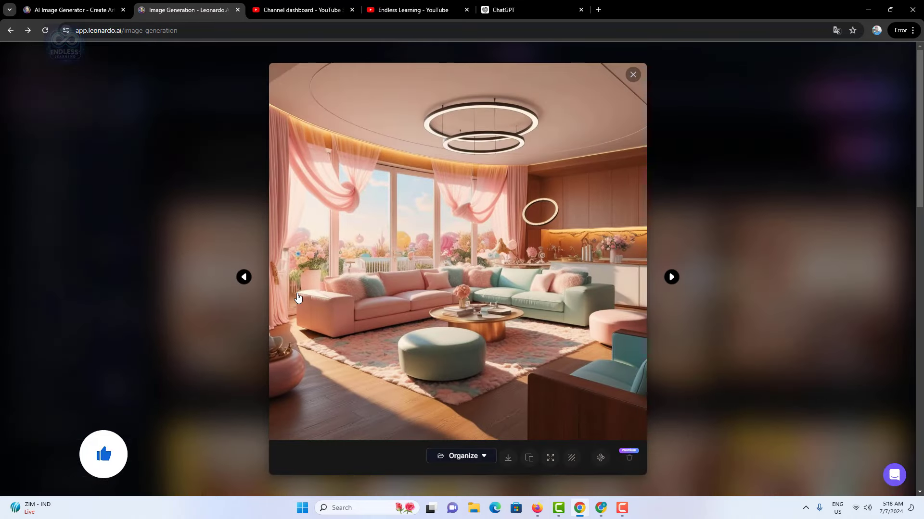
{"action": "left_click", "coordinate": [672, 278]}
{"action": "left_click", "coordinate": [671, 277]}
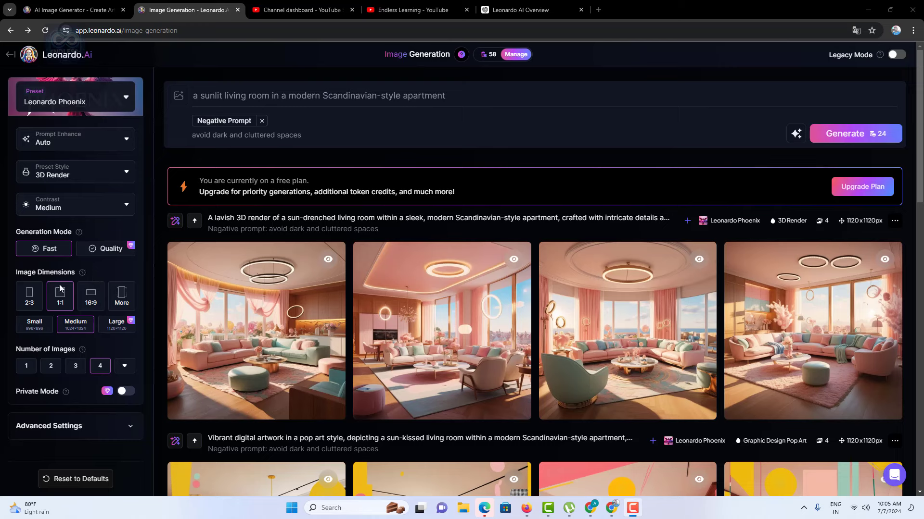
Step: Set image dimensions to Mobile (9:16) and generate four 832×1472 portrait living rooms
{"action": "left_click", "coordinate": [121, 298]}
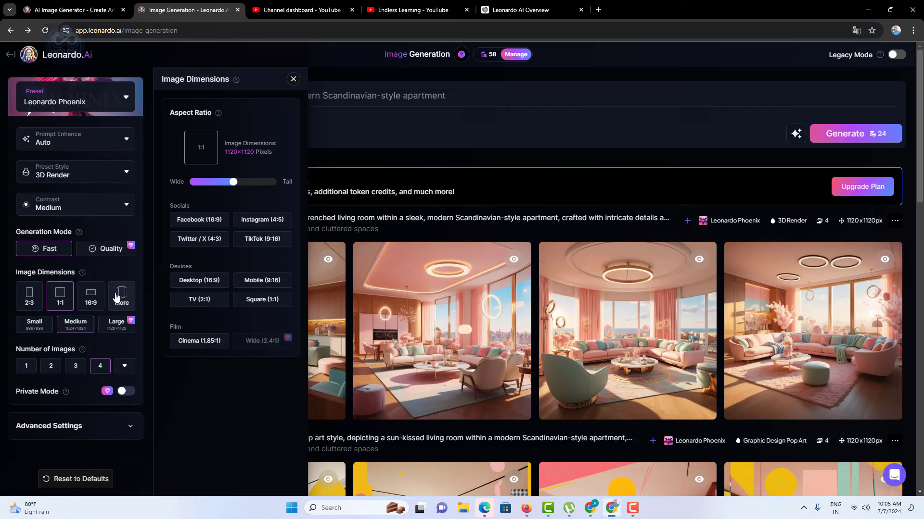
{"action": "left_click", "coordinate": [262, 281]}
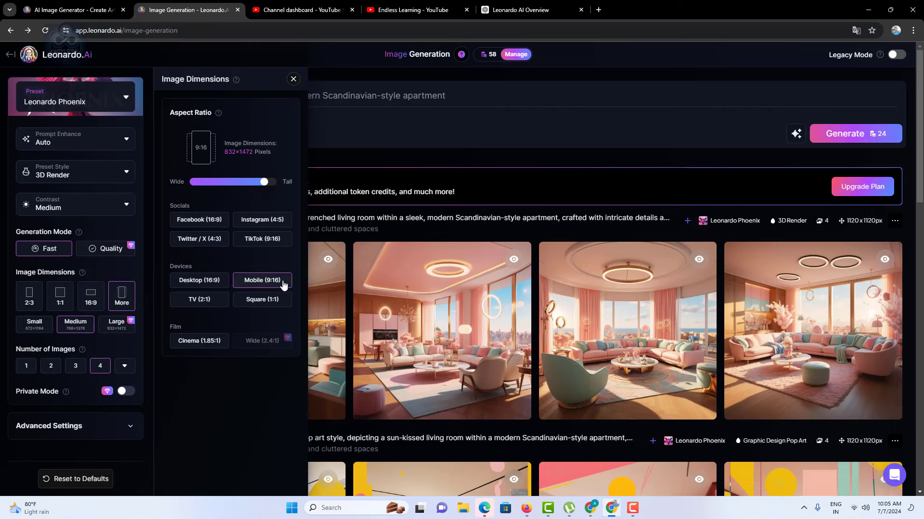
{"action": "left_click", "coordinate": [845, 133]}
{"action": "scroll", "coordinate": [742, 238], "scroll_direction": "down", "scroll_amount": 2}
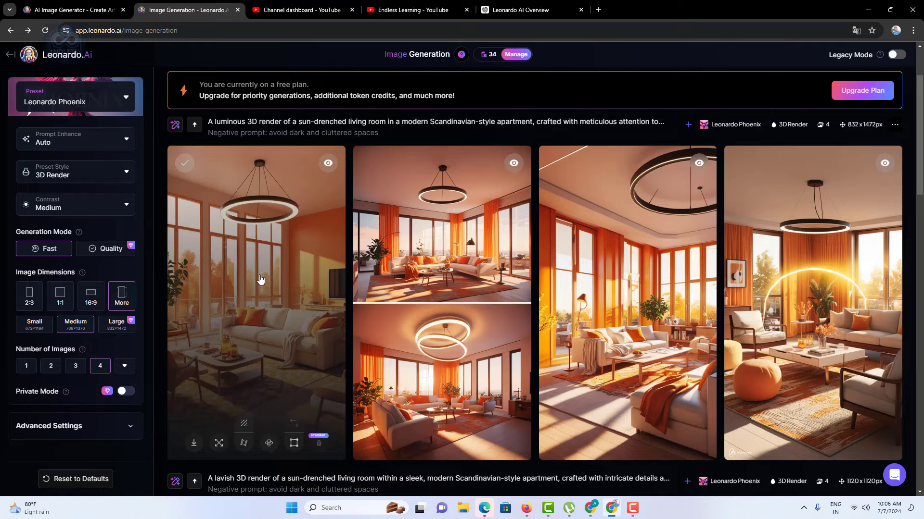
{"action": "left_click", "coordinate": [261, 280]}
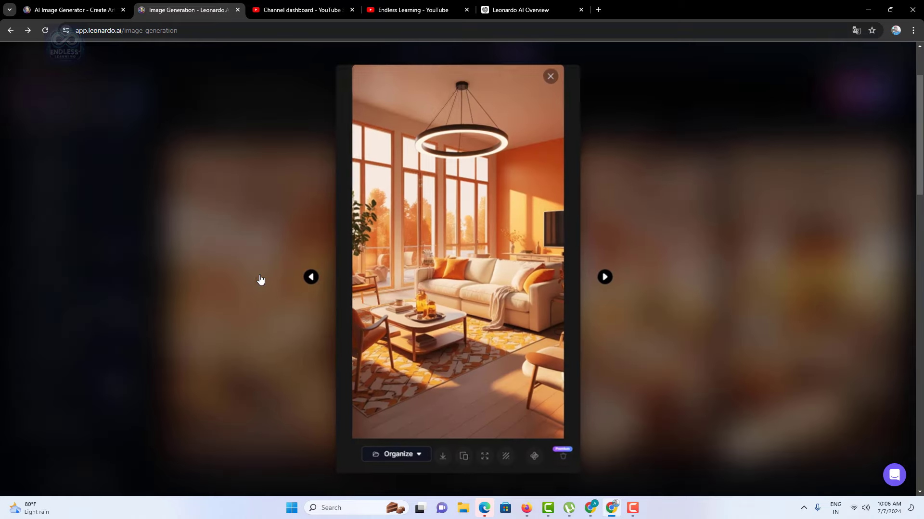
{"action": "left_click", "coordinate": [606, 277]}
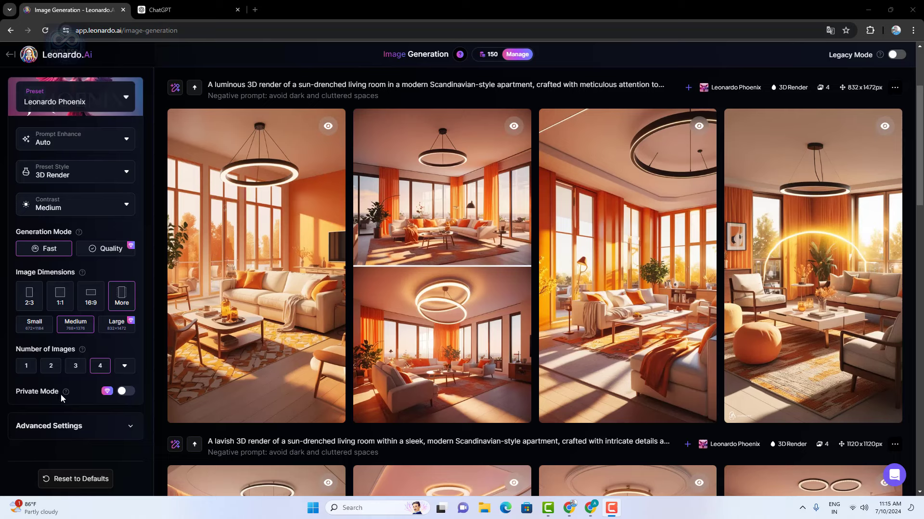
{"action": "left_click", "coordinate": [125, 392]}
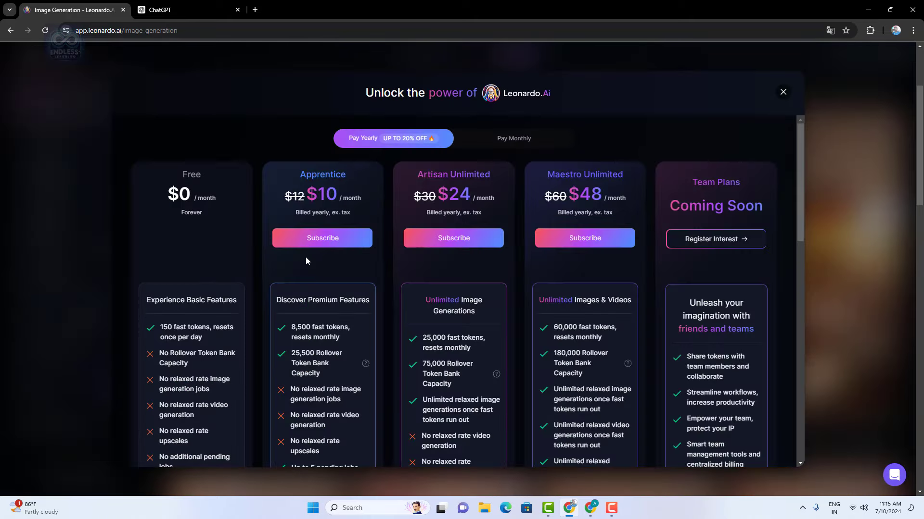
{"action": "scroll", "coordinate": [306, 261], "scroll_direction": "down", "scroll_amount": 6}
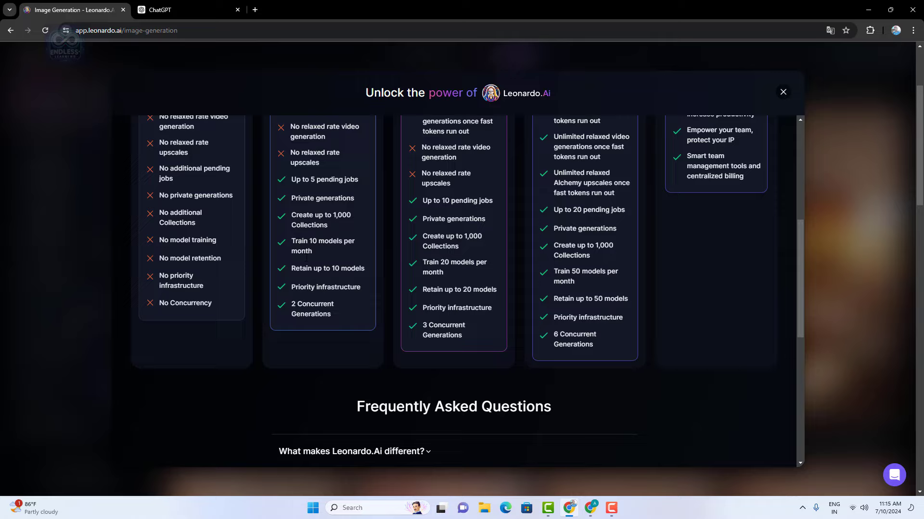
{"action": "scroll", "coordinate": [306, 260], "scroll_direction": "up", "scroll_amount": 6}
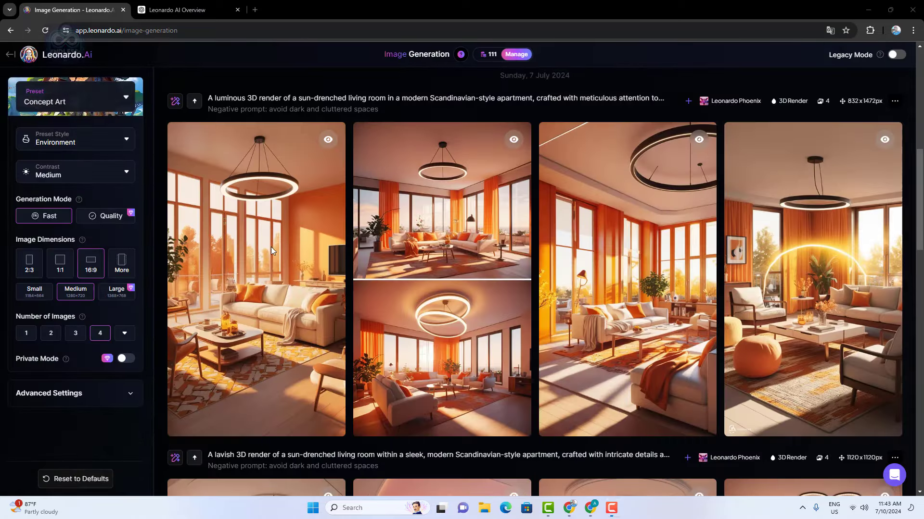
{"action": "mouse_move", "coordinate": [271, 250]}
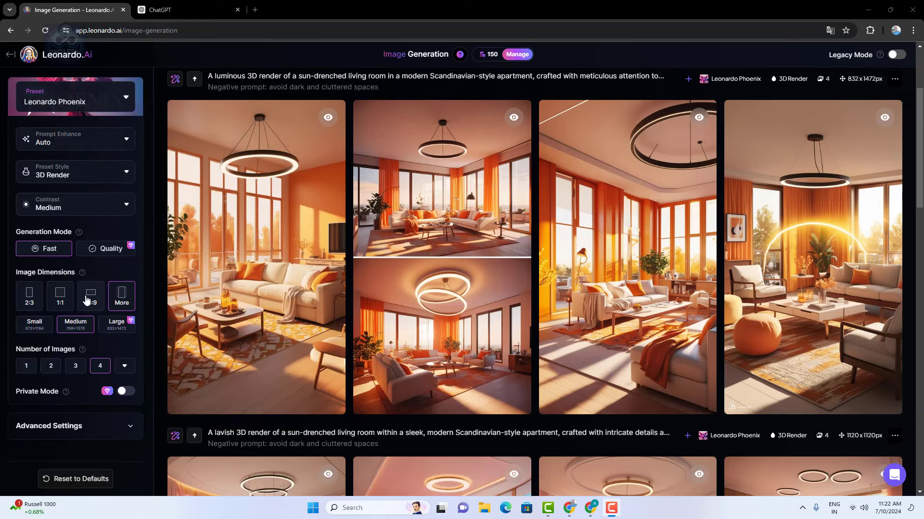
Step: Generate 16:9 Concept Art images from the pasted adventurous-sheep-in-Ohsan-landscape prompt
{"action": "left_click", "coordinate": [94, 299]}
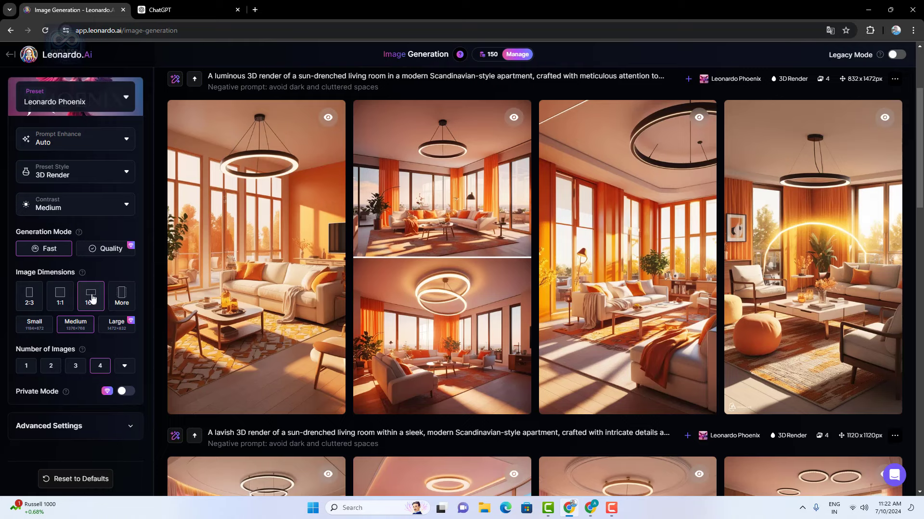
{"action": "left_click", "coordinate": [125, 98]}
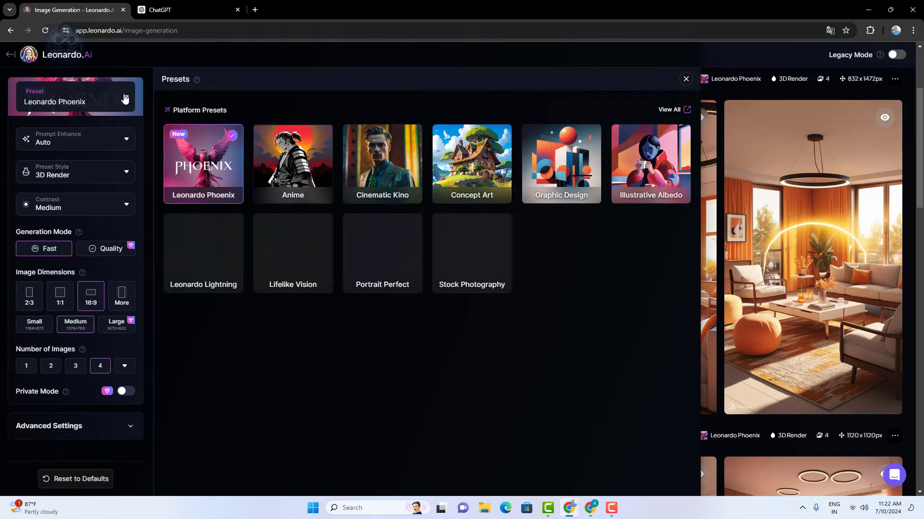
{"action": "left_click", "coordinate": [460, 164]}
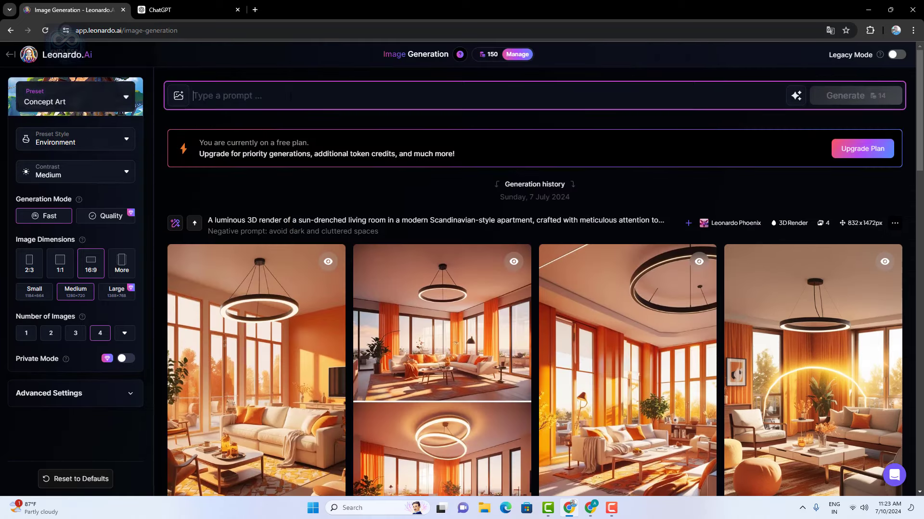
{"action": "type", "text": "An adventurous sheep travels through the picturesque landscapes of Ohsan, featuring lush green fields, gentle rolling hills, and vibrant wildflowers under a clear blue sky. The sheep appears curious and excited, with a small backpack on its back, set against the backdrop of traditional Ohsan architecture and winding paths. The scene is serene, capturing the beauty of nature and the essence of a tranquil journey."}
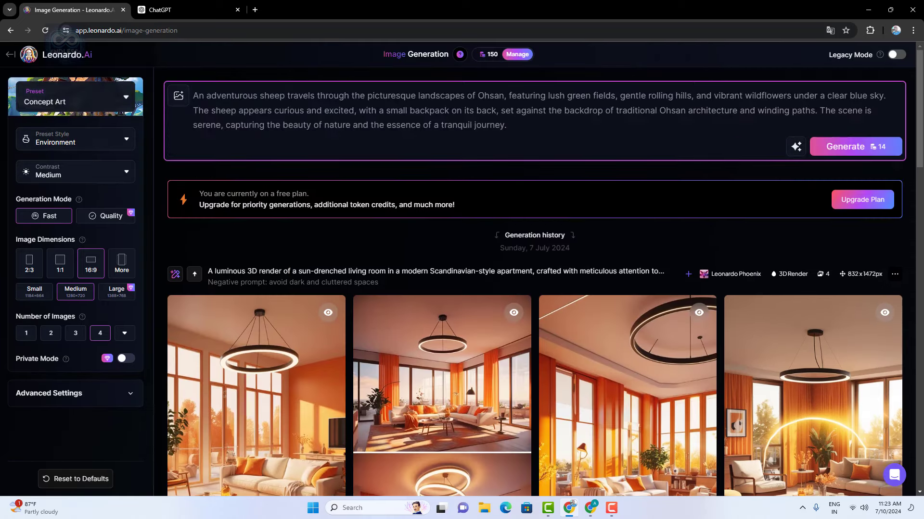
{"action": "left_click", "coordinate": [857, 154]}
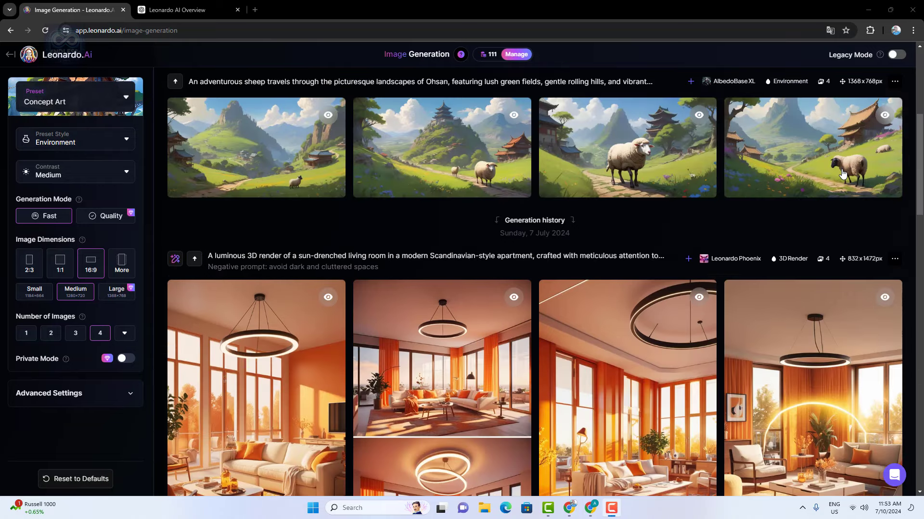
Step: Create a motion video from the third sheep image and stop its confirmation notice from reappearing
{"action": "mouse_move", "coordinate": [617, 156]}
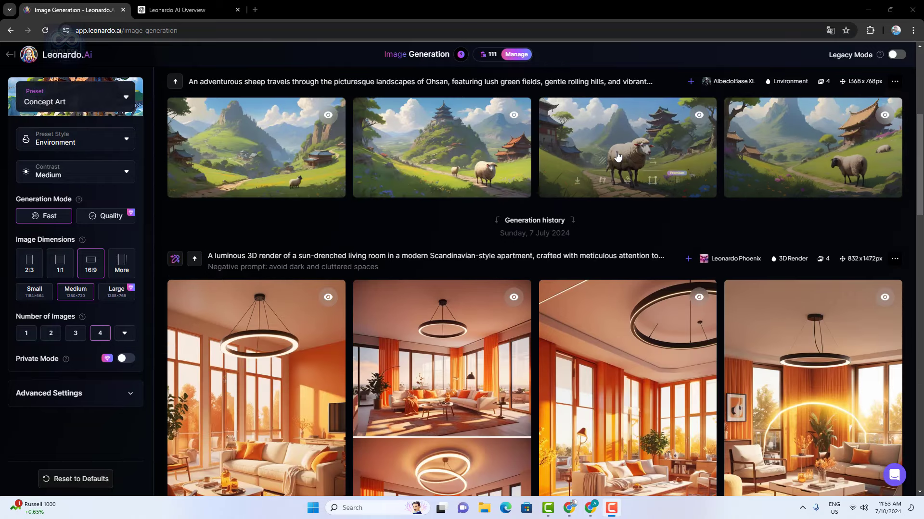
{"action": "left_click", "coordinate": [603, 181]}
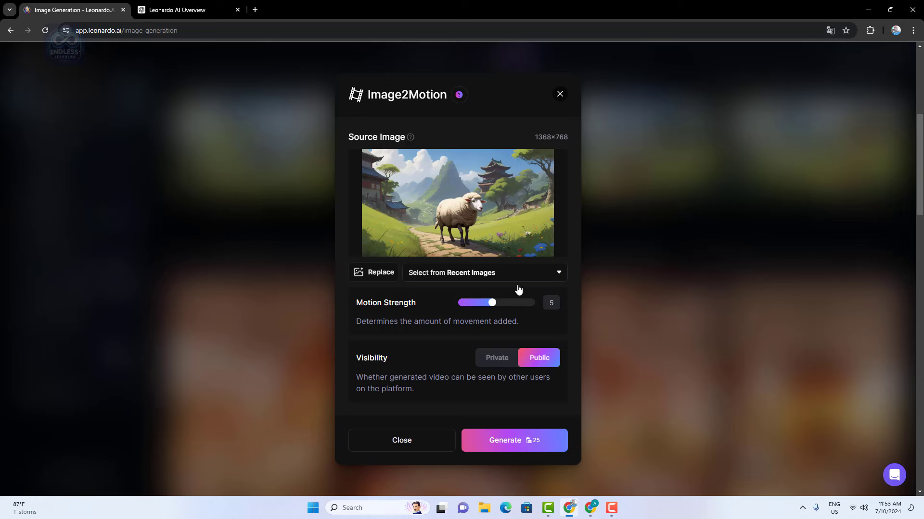
{"action": "left_click", "coordinate": [528, 446]}
{"action": "left_click", "coordinate": [418, 291]}
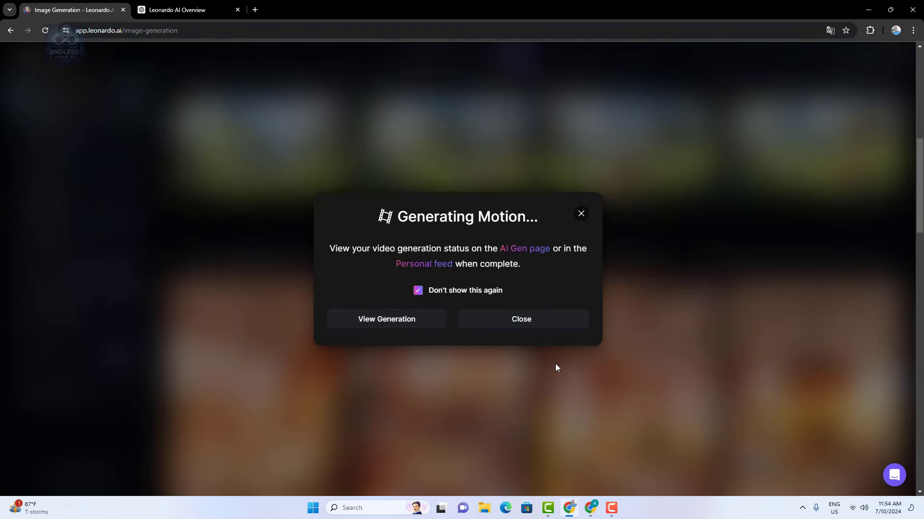
{"action": "left_click", "coordinate": [555, 367]}
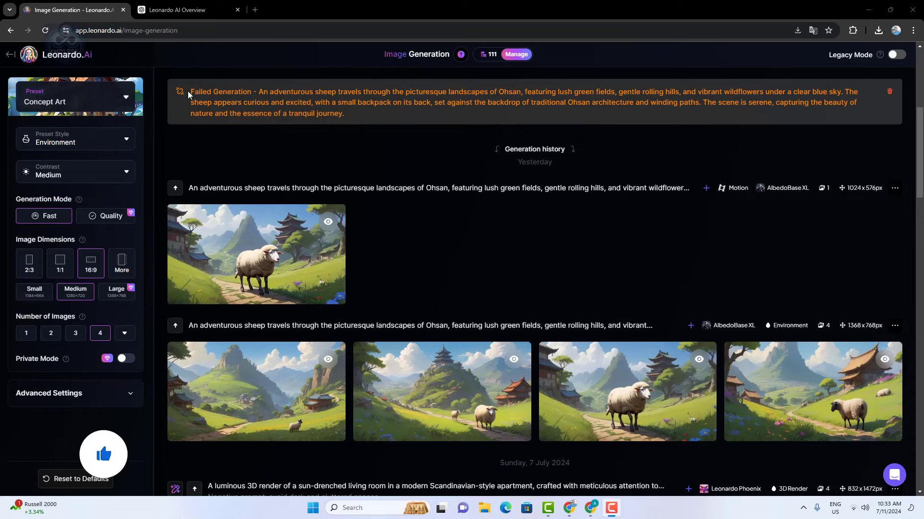
Step: Select the Failed Generation banner text, then clear the selection
{"action": "left_click_drag", "start_coordinate": [188, 94], "coordinate": [356, 117]}
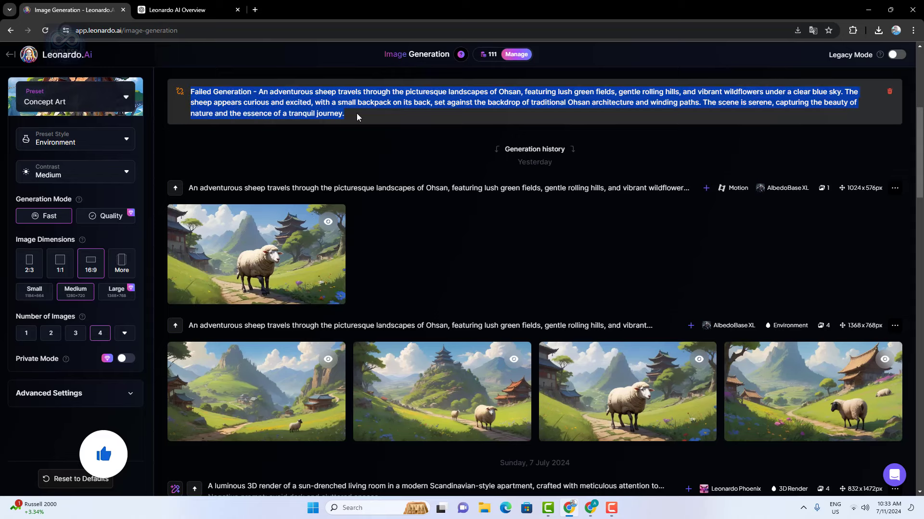
{"action": "left_click", "coordinate": [474, 239]}
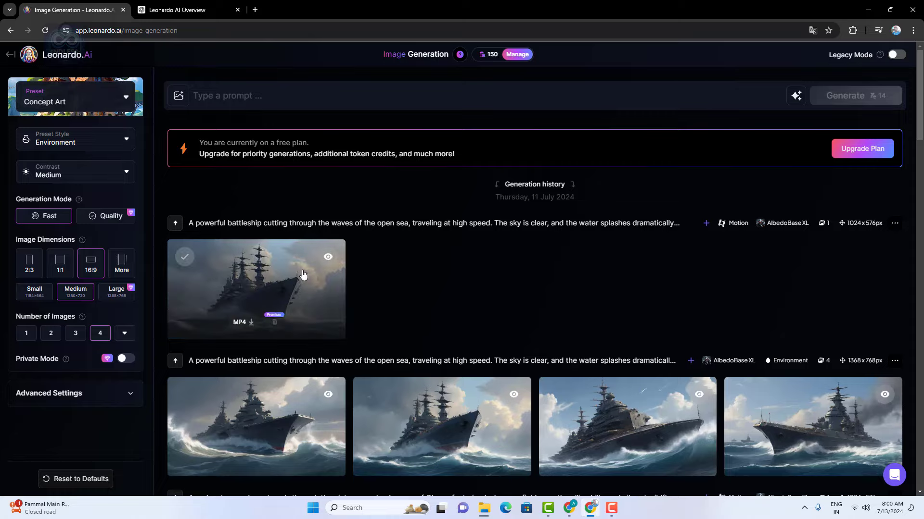
Step: Show the battleship motion video full screen
{"action": "key", "text": "f"}
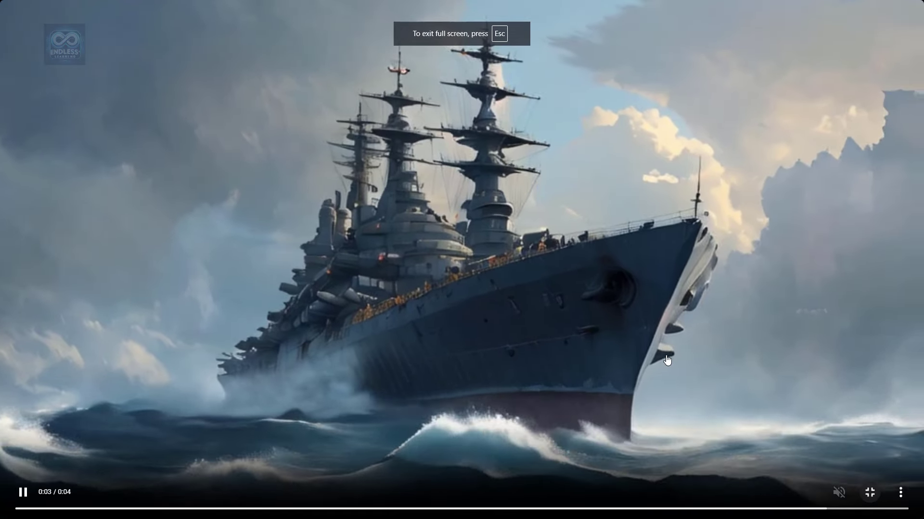